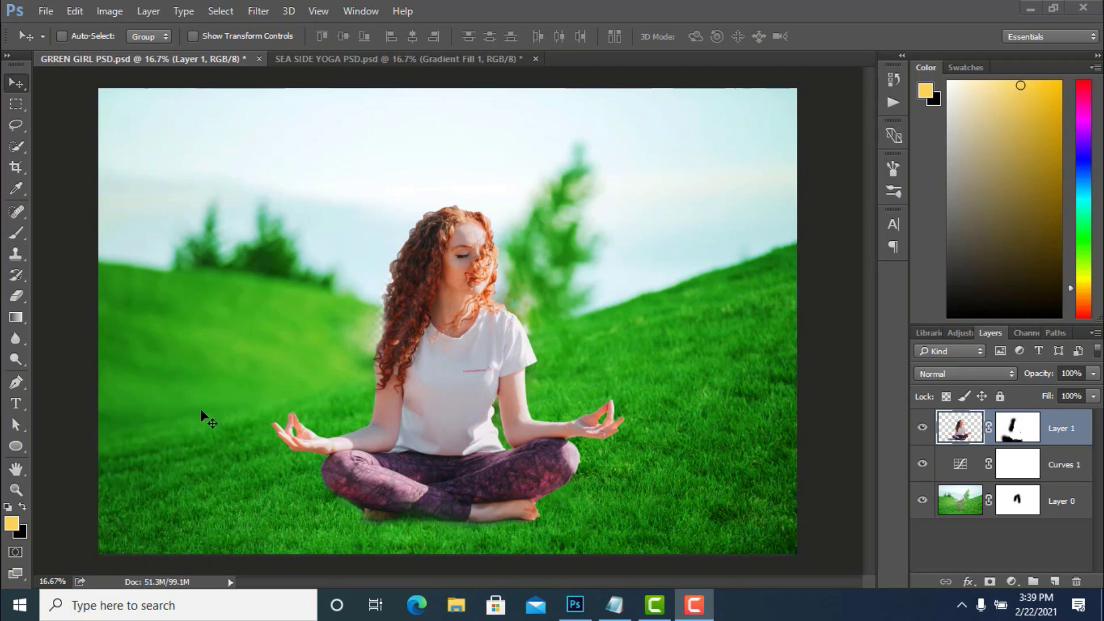
# Step: Add a yellow-to-transparent Gradient Fill layer over the yoga photo and open its Gradient Editor
pyautogui.click(1013, 582)
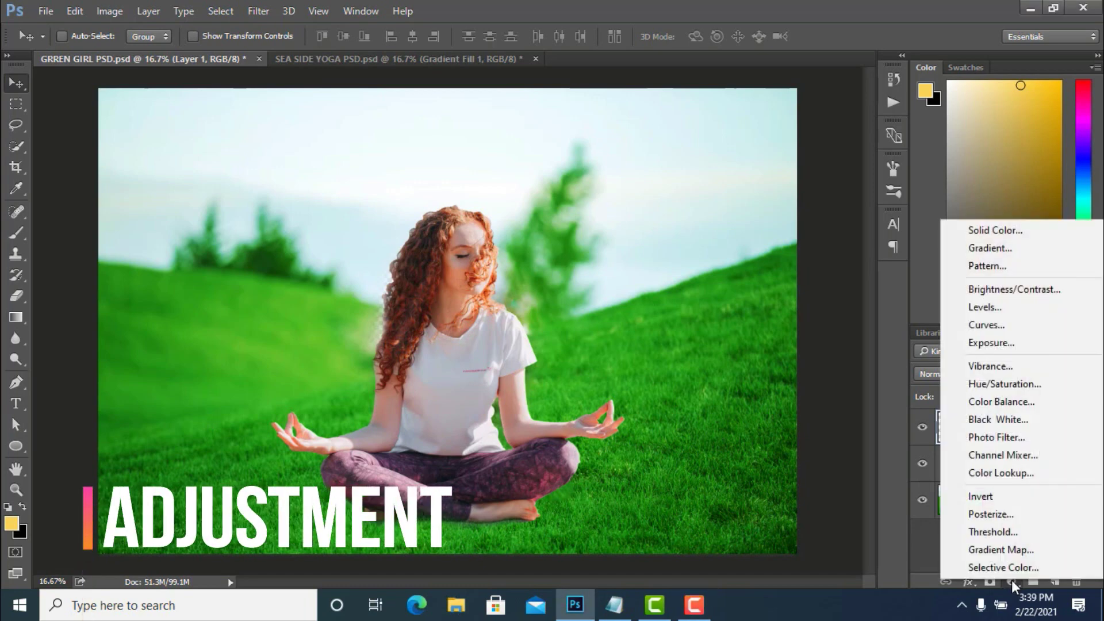
pyautogui.click(993, 249)
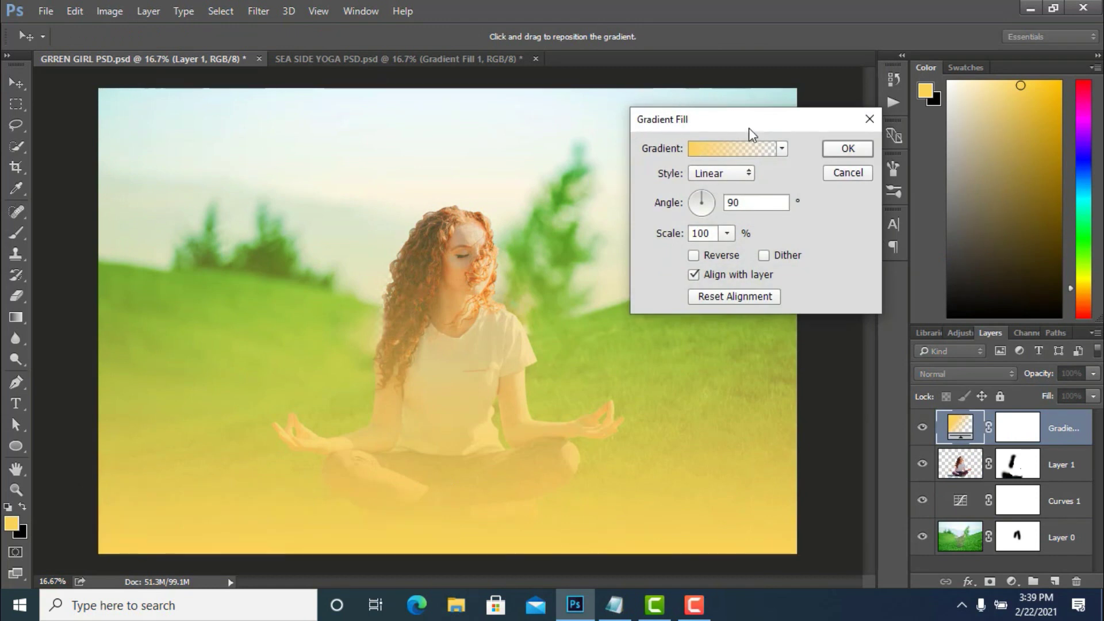
pyautogui.click(719, 149)
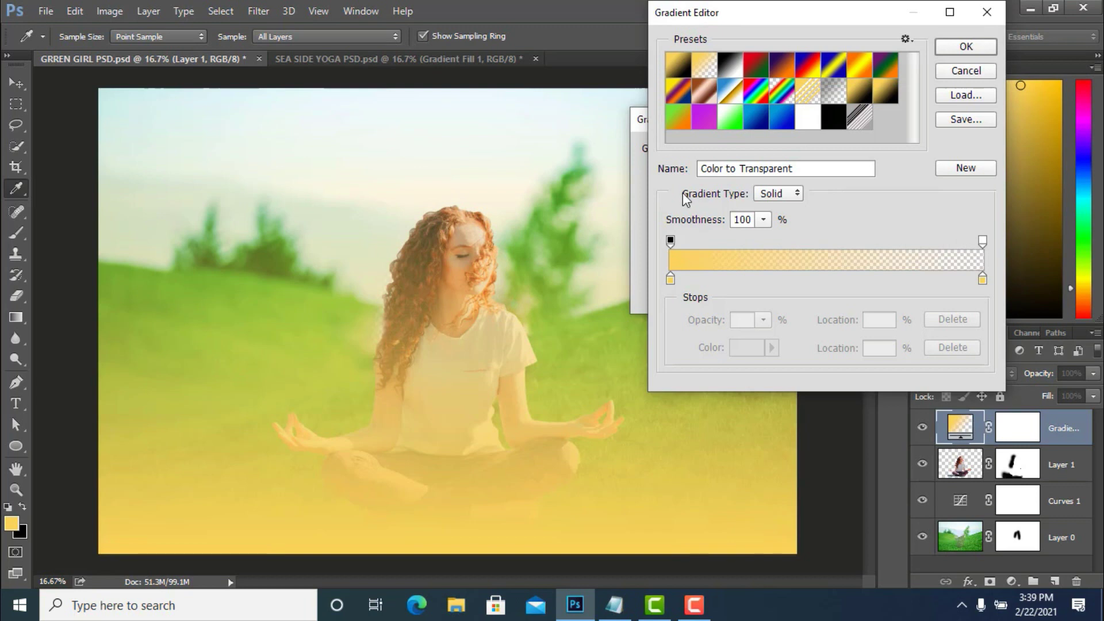
# Step: Make the gradient a grayscale Noise type: Roughness 100, HSB colour model, Saturation 0
pyautogui.click(797, 194)
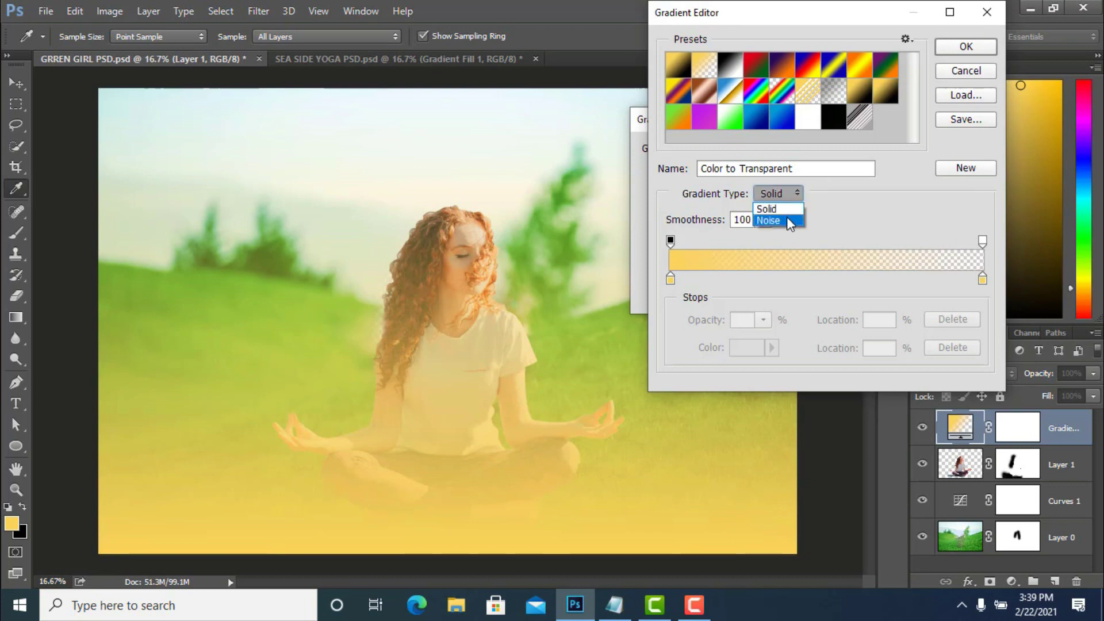
pyautogui.click(786, 219)
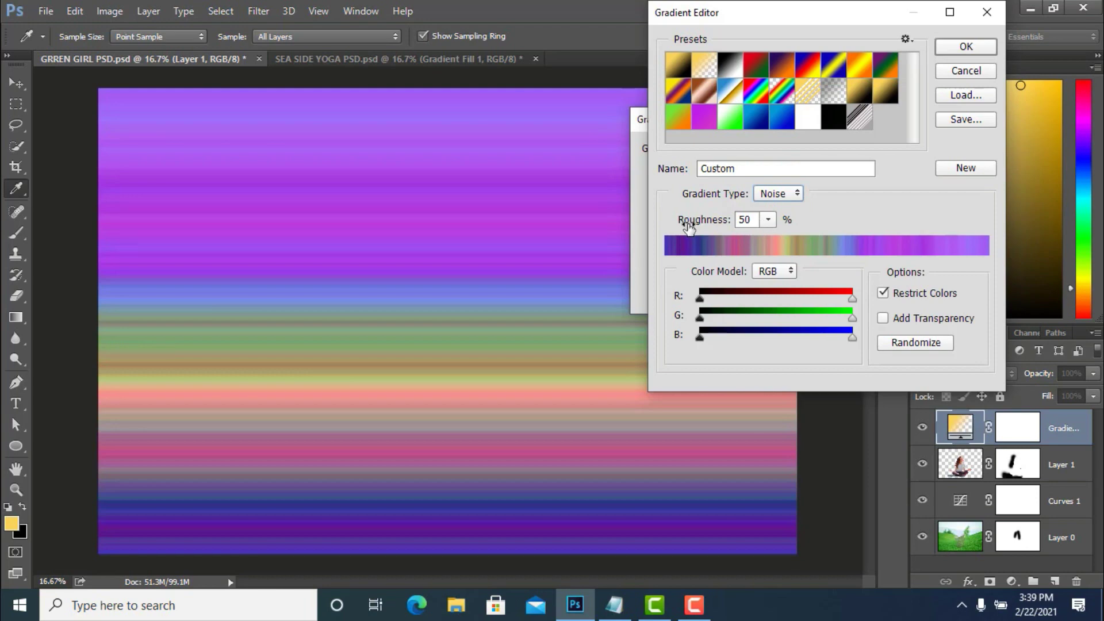
pyautogui.moveTo(685, 221); pyautogui.dragTo(798, 222)
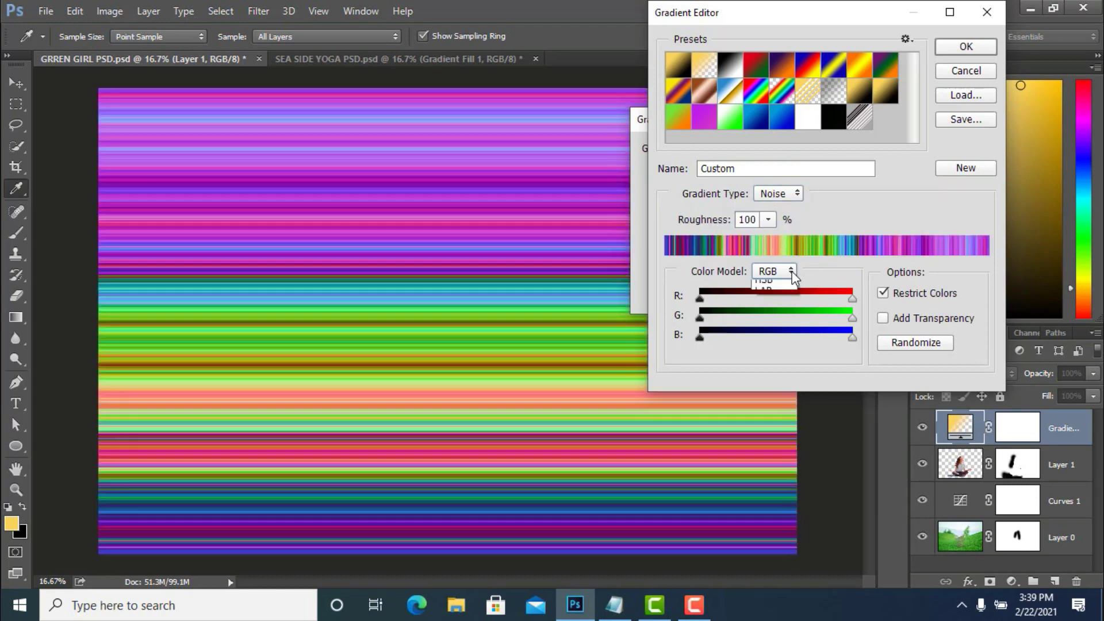
pyautogui.click(792, 272)
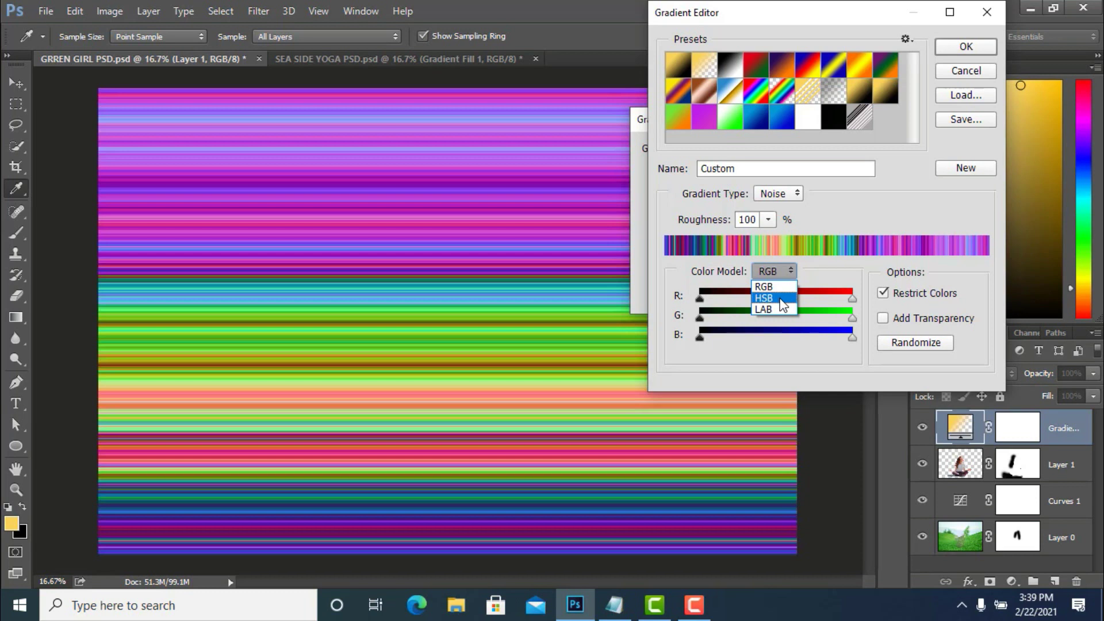
pyautogui.click(781, 299)
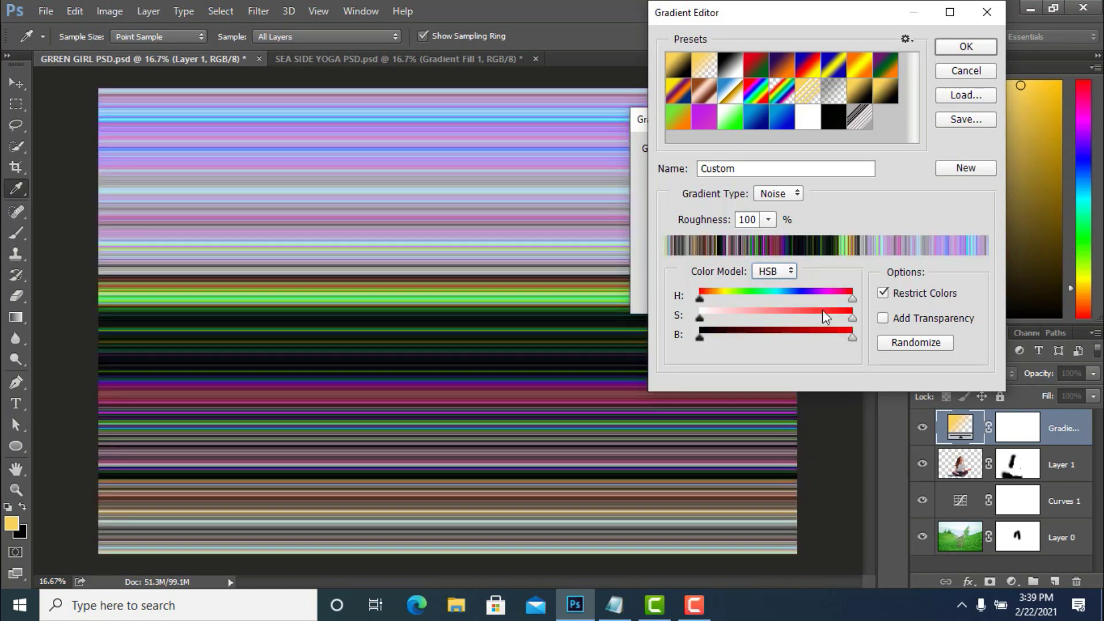
pyautogui.moveTo(852, 324); pyautogui.dragTo(692, 327)
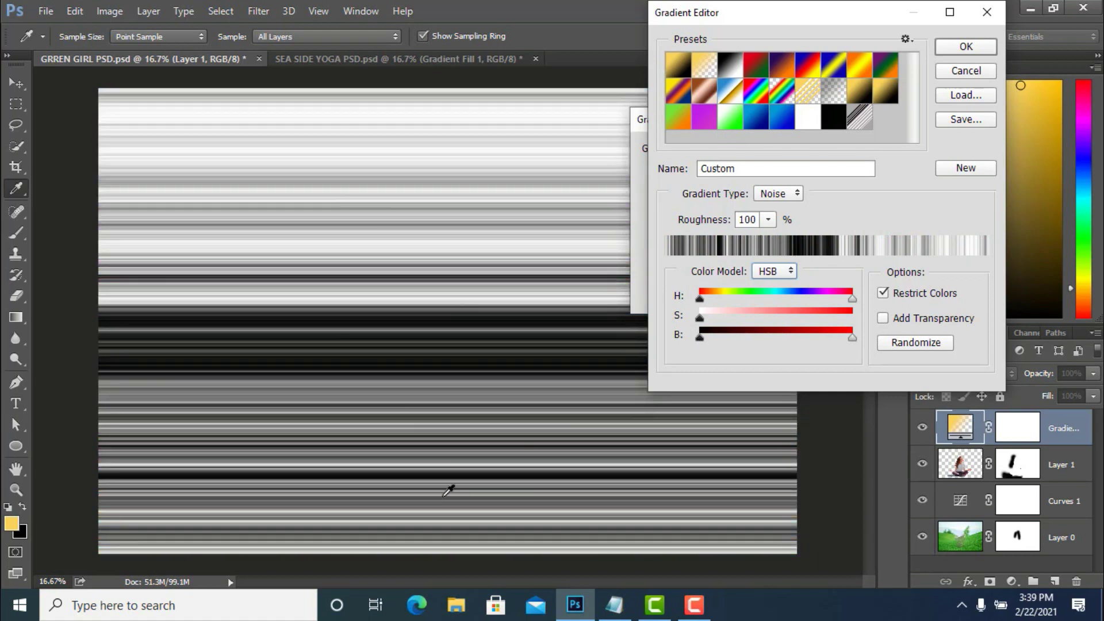
# Step: Add transparency to the noise gradient, randomize it into a new stripe pattern, and accept it
pyautogui.click(882, 319)
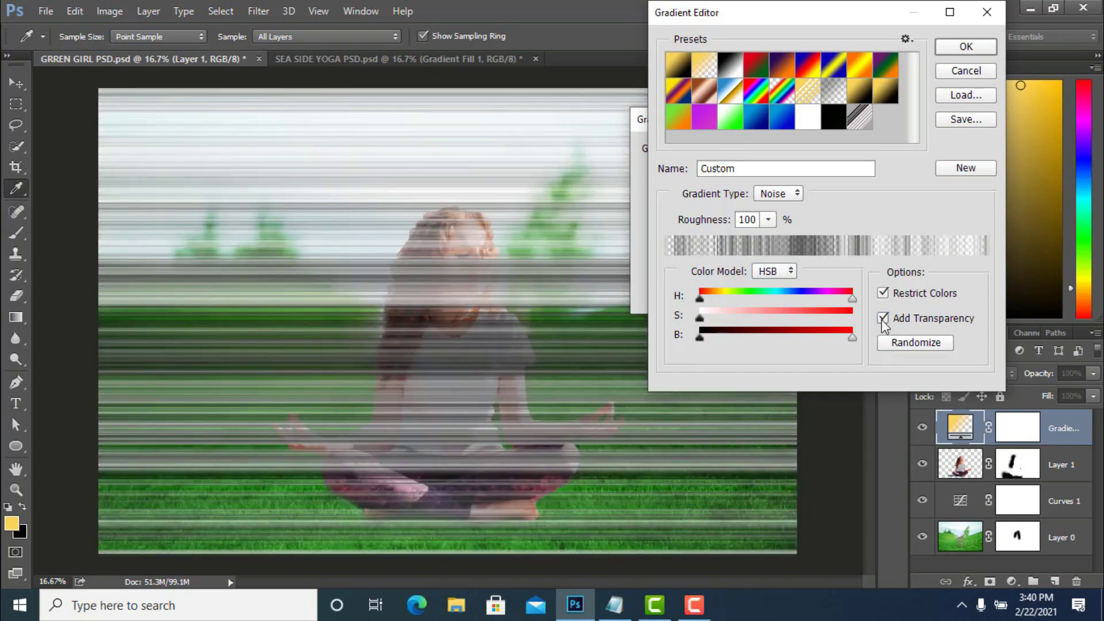
pyautogui.click(912, 343)
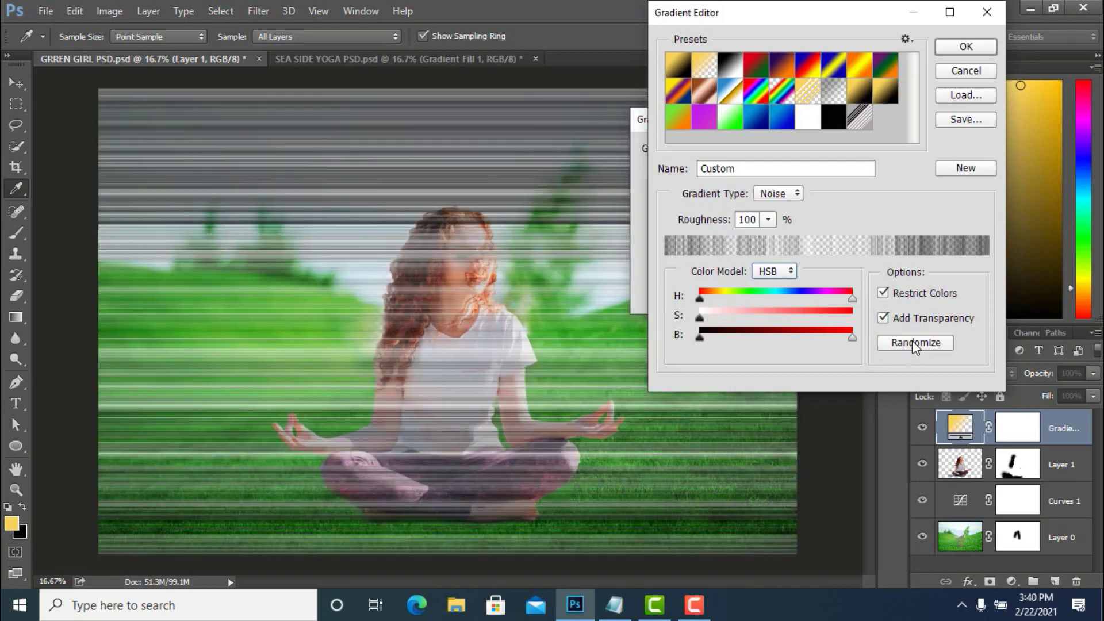
pyautogui.click(912, 342)
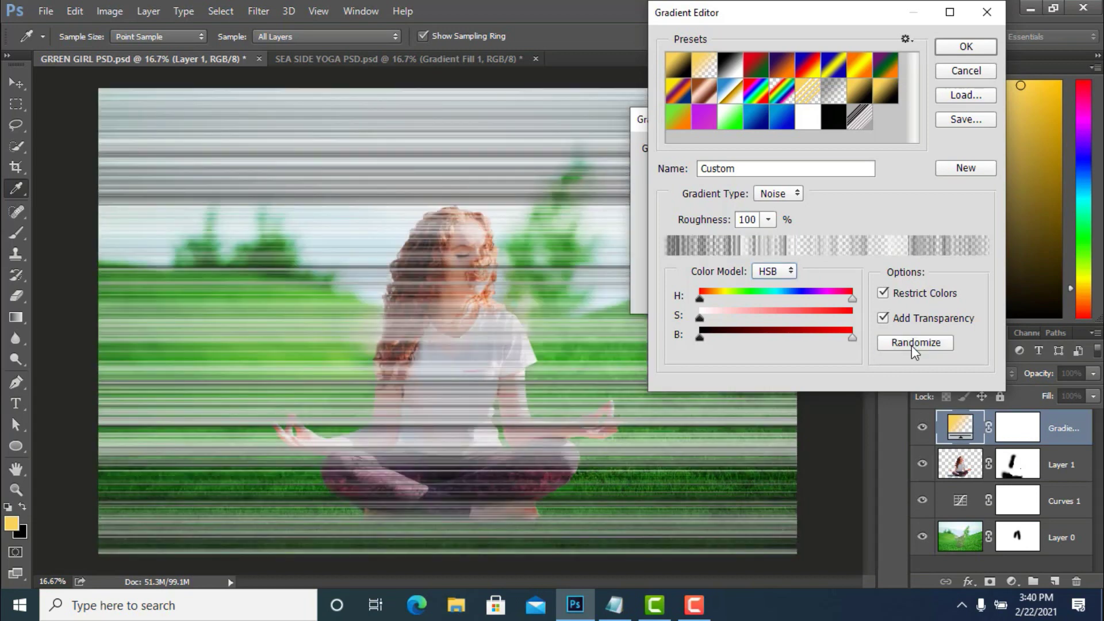
pyautogui.click(912, 346)
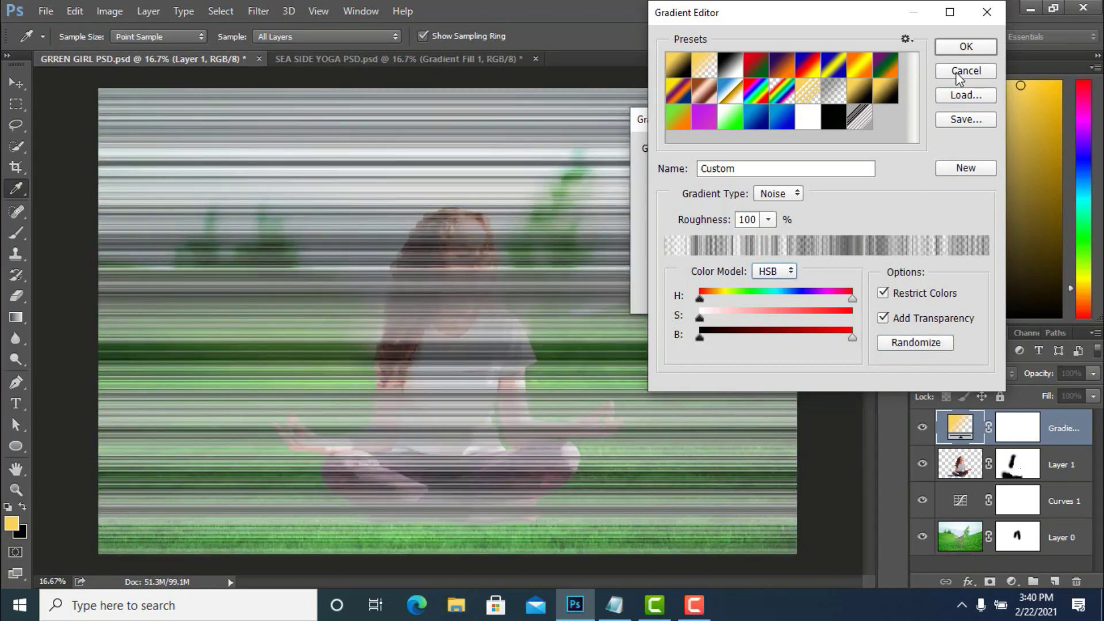
pyautogui.click(967, 44)
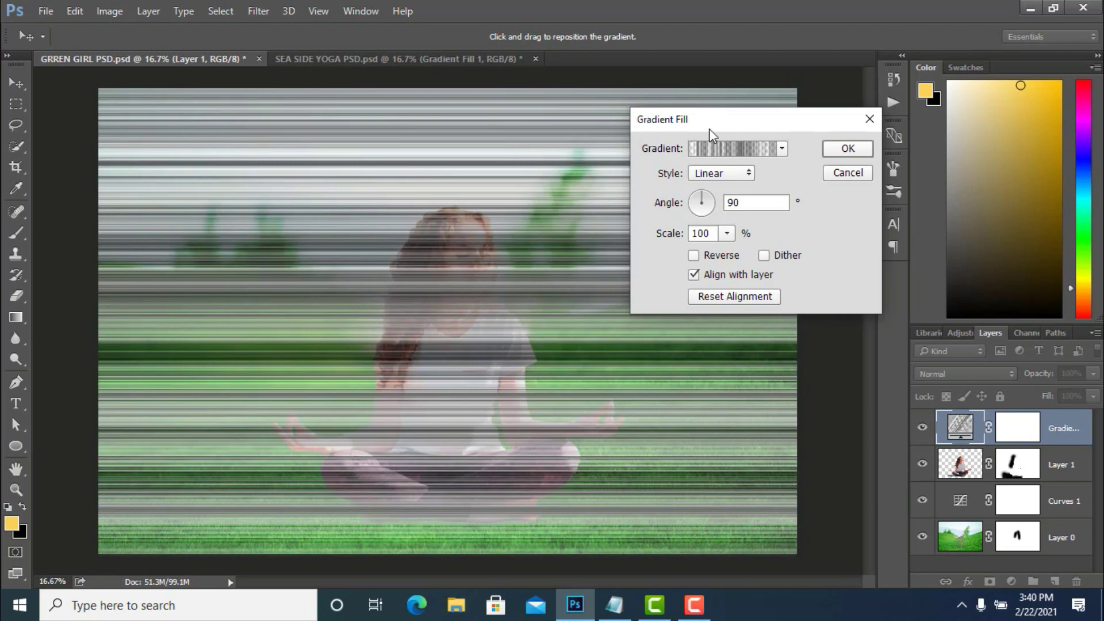
# Step: Apply the noise gradient fill in Angle style so rays radiate from the image centre
pyautogui.click(749, 176)
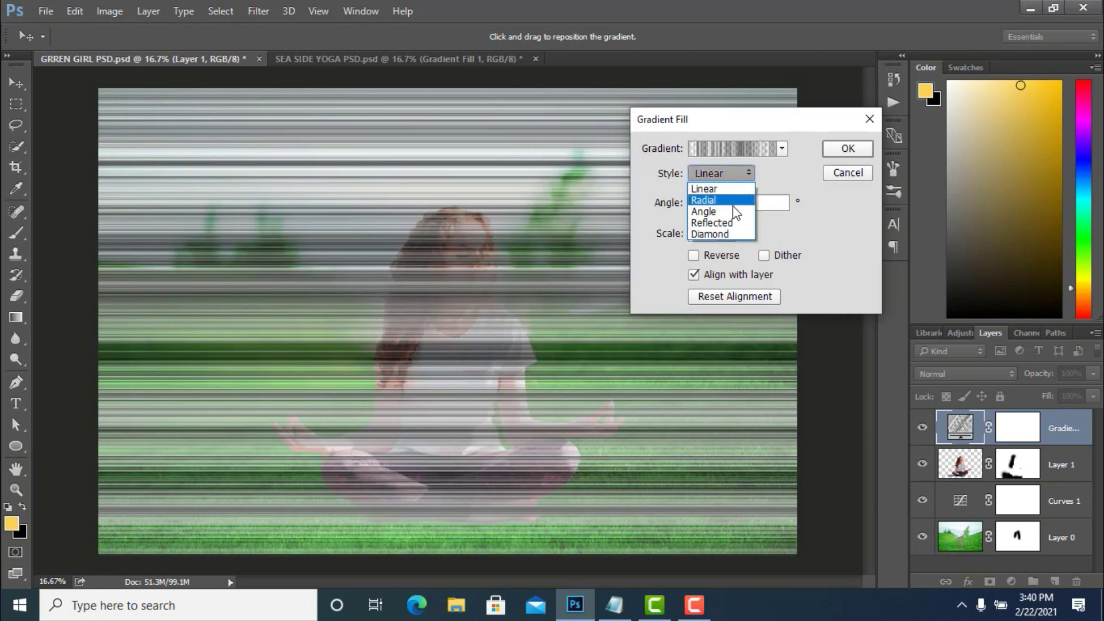
pyautogui.click(731, 212)
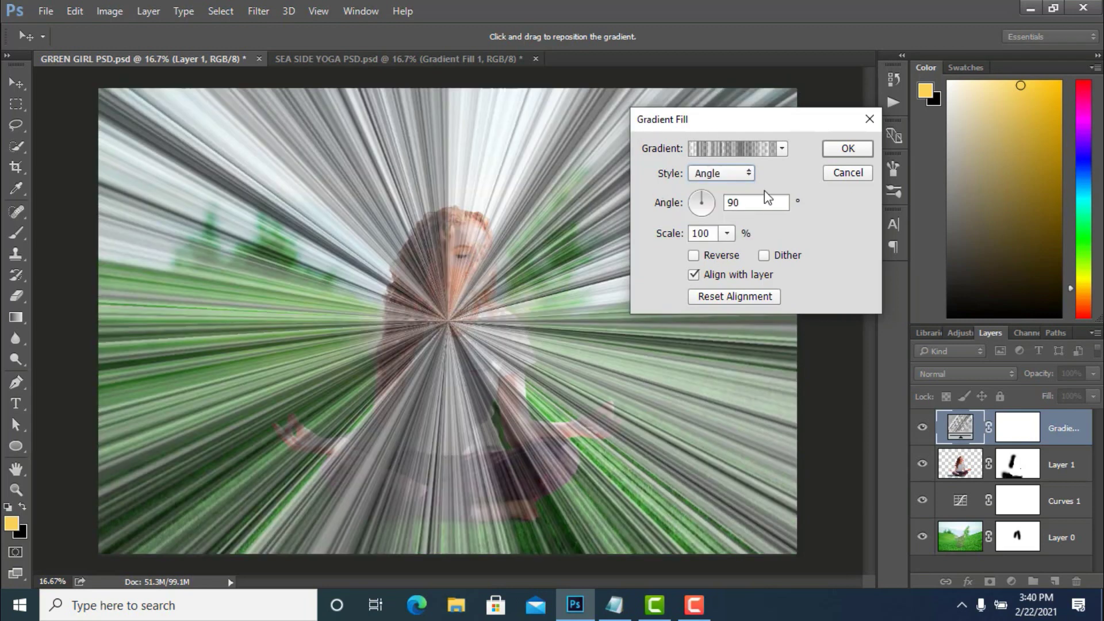
pyautogui.click(847, 149)
pyautogui.click(1010, 375)
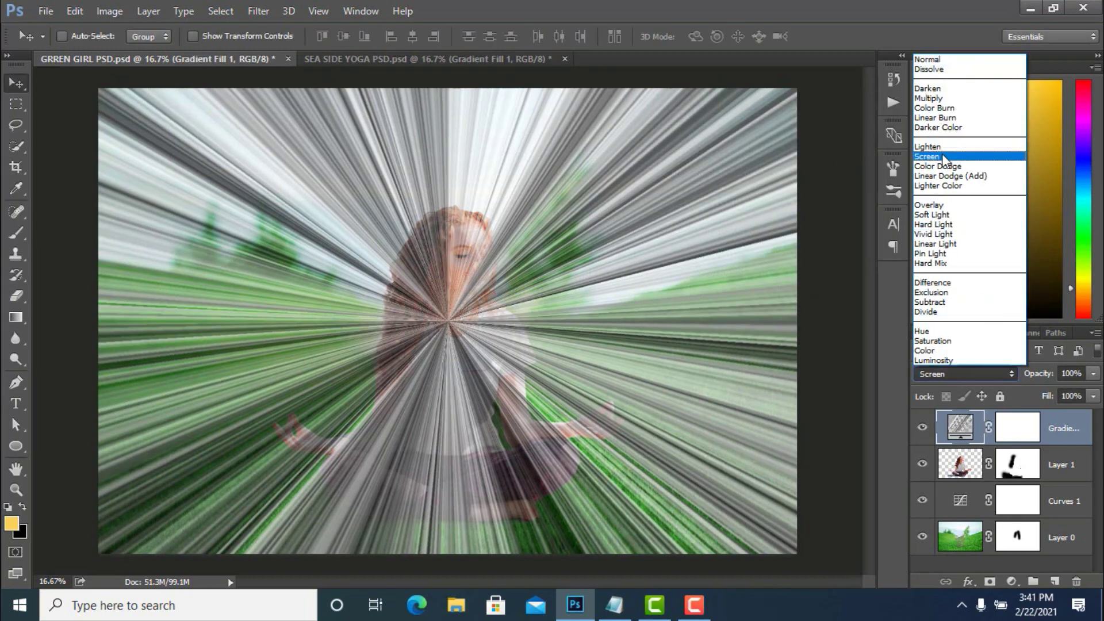
# Step: Blend the ray layer in Screen mode and move the burst centre up behind the girl's head
pyautogui.click(944, 157)
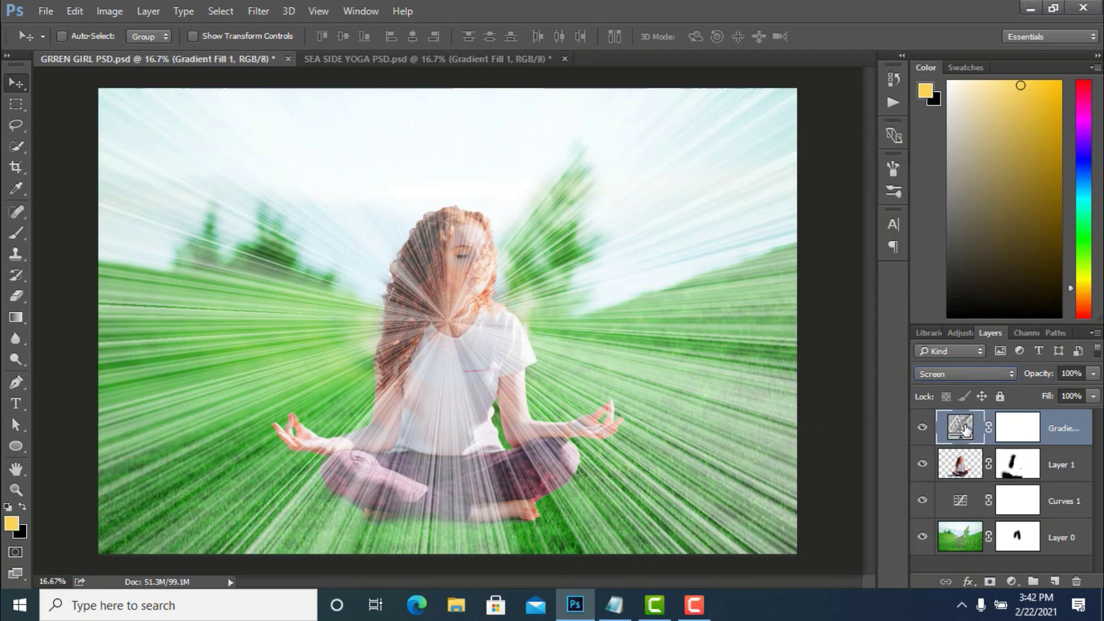
pyautogui.doubleClick(961, 426)
pyautogui.moveTo(448, 341)
pyautogui.mouseDown()
pyautogui.moveTo(480, 102)
pyautogui.moveTo(102, 101)
pyautogui.moveTo(460, 184)
pyautogui.moveTo(459, 211)
pyautogui.mouseUp()
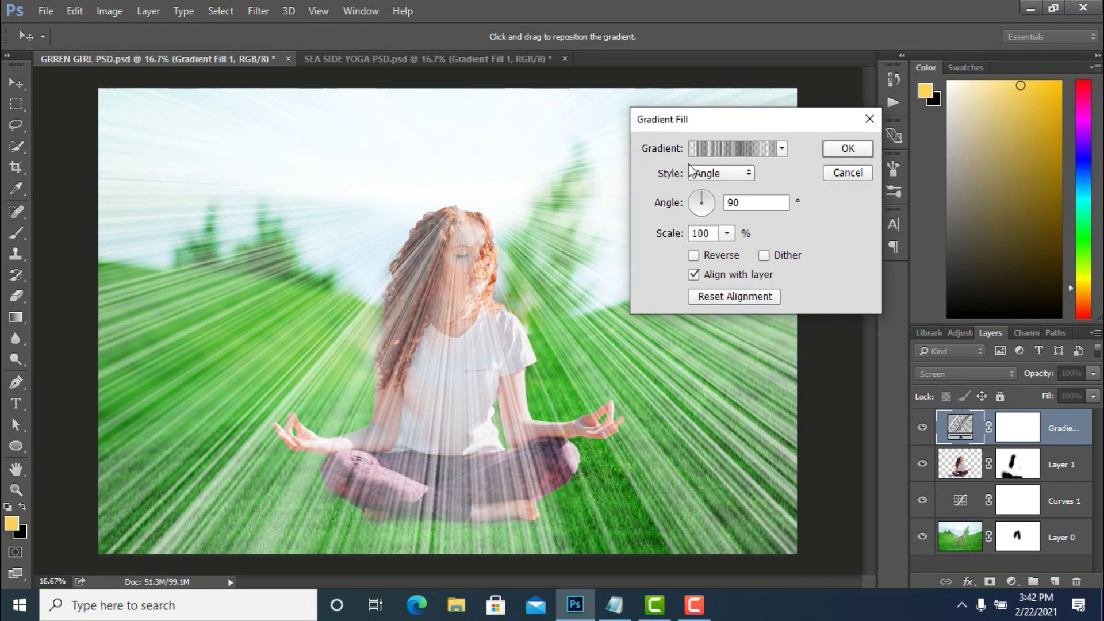
pyautogui.click(847, 149)
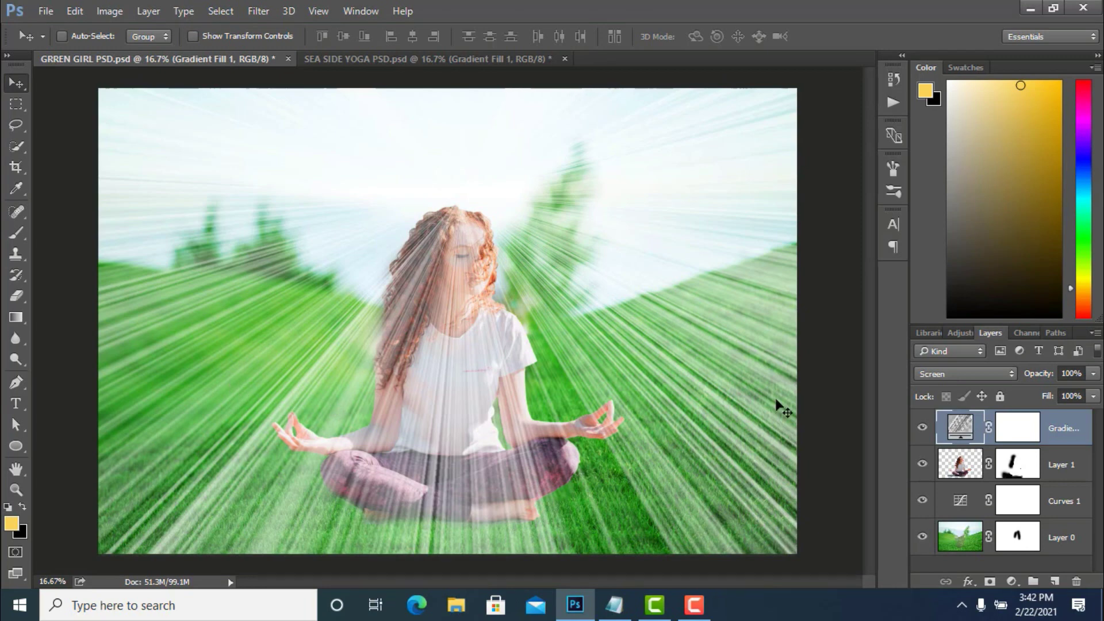
# Step: Convert Gradient Fill 1 to a smart object and apply a Gaussian Blur of 8.4 pixels
pyautogui.rightClick(1068, 434)
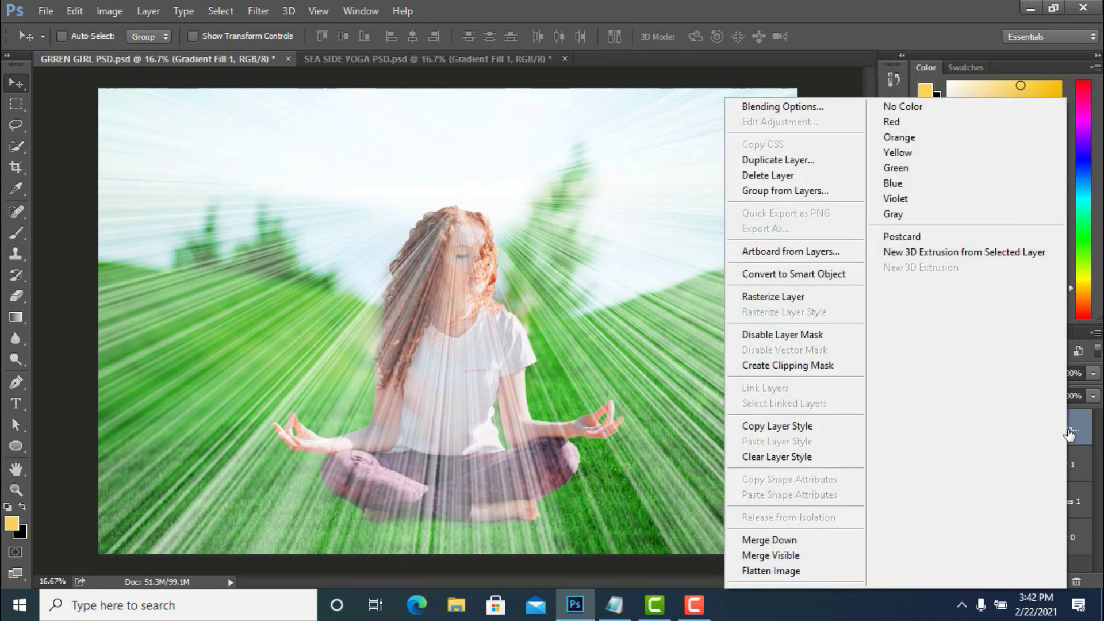
pyautogui.click(815, 277)
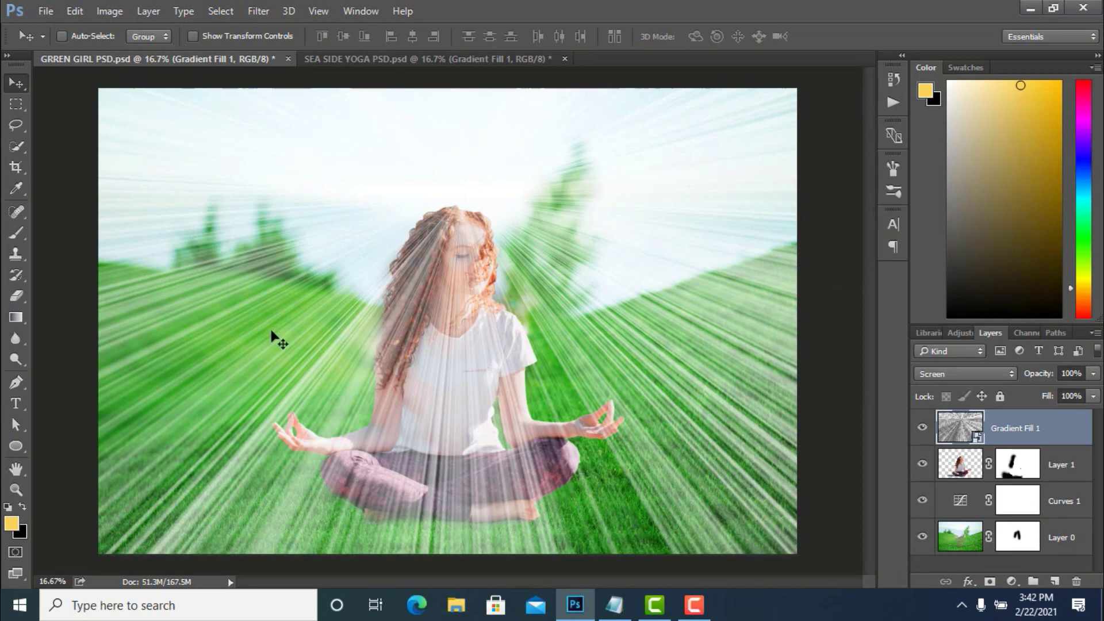
pyautogui.click(256, 13)
pyautogui.moveTo(267, 190)
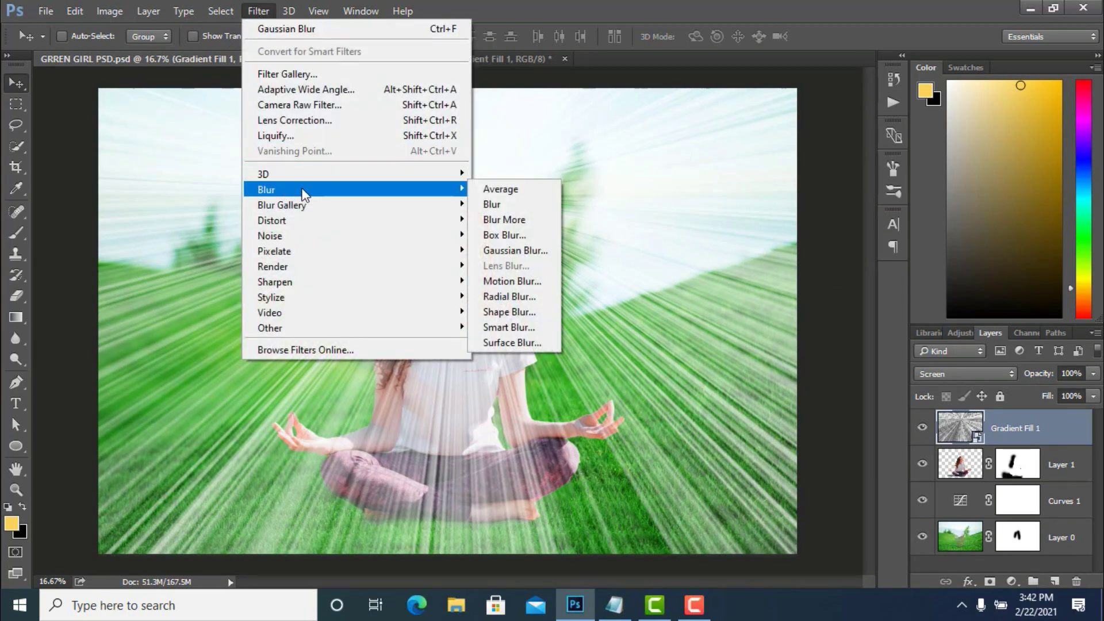
pyautogui.click(530, 251)
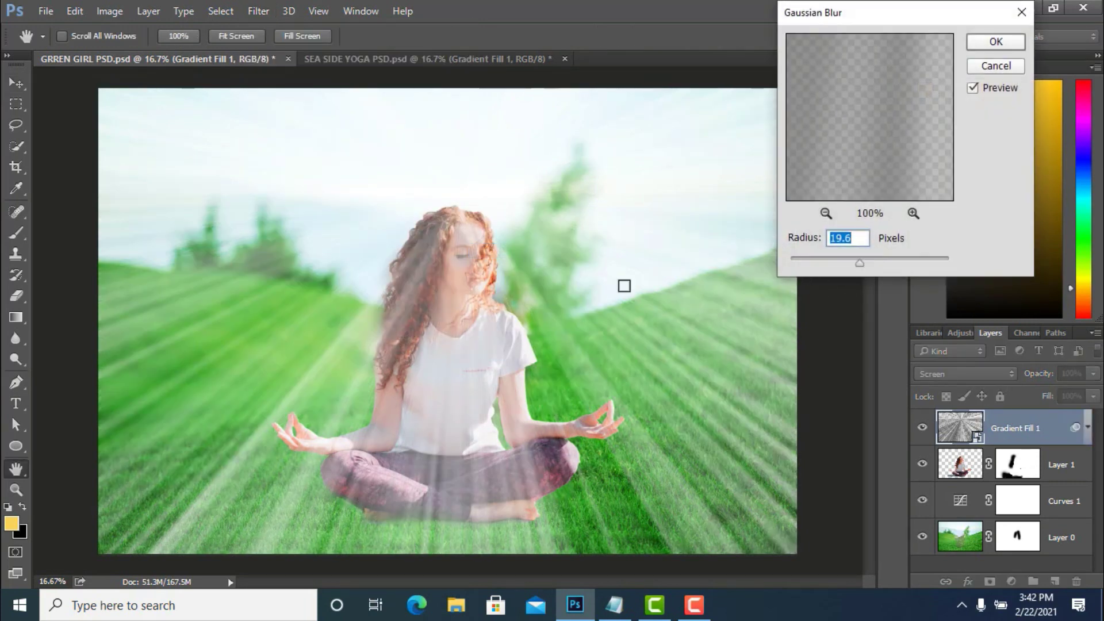
pyautogui.moveTo(830, 264); pyautogui.dragTo(798, 264)
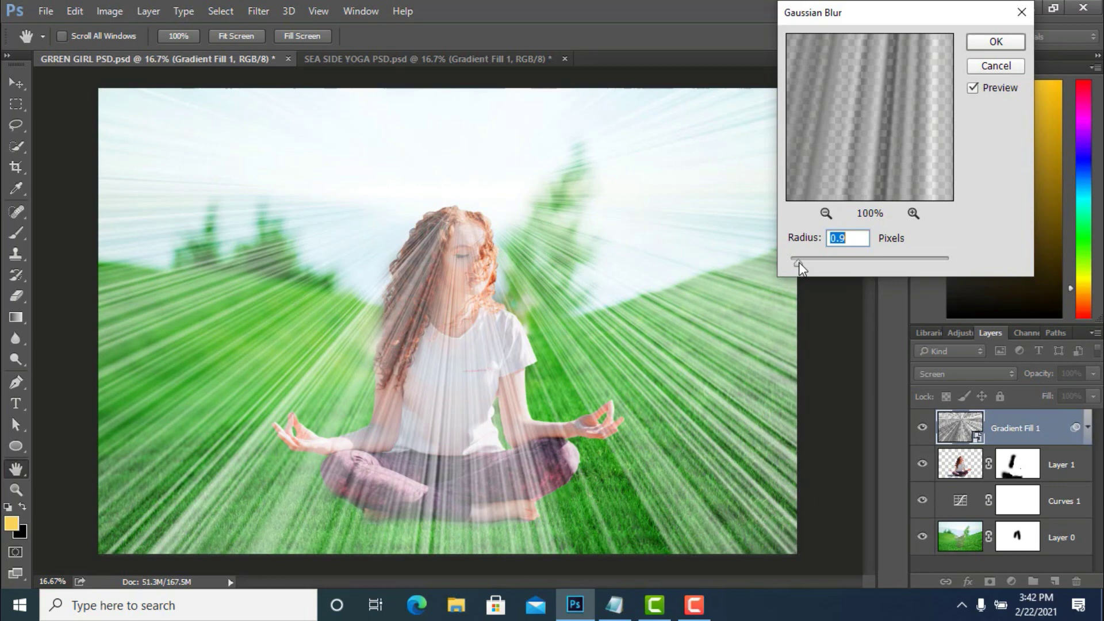
pyautogui.moveTo(798, 263)
pyautogui.mouseDown()
pyautogui.moveTo(863, 262)
pyautogui.moveTo(851, 261)
pyautogui.mouseUp()
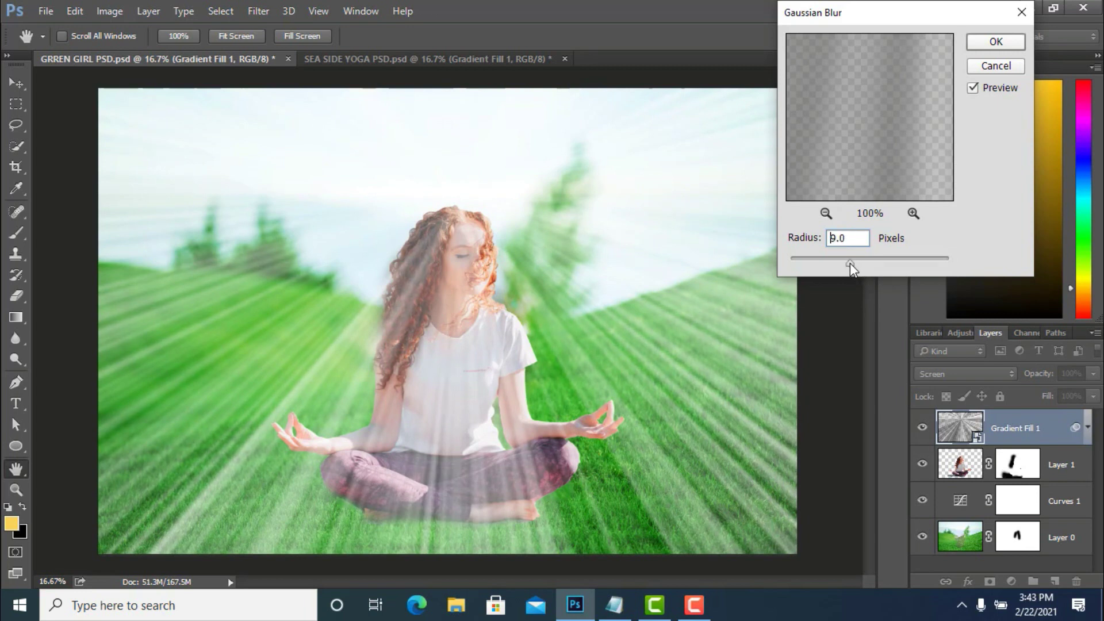
pyautogui.moveTo(850, 263)
pyautogui.mouseDown()
pyautogui.moveTo(831, 262)
pyautogui.moveTo(859, 264)
pyautogui.mouseUp()
pyautogui.click(982, 44)
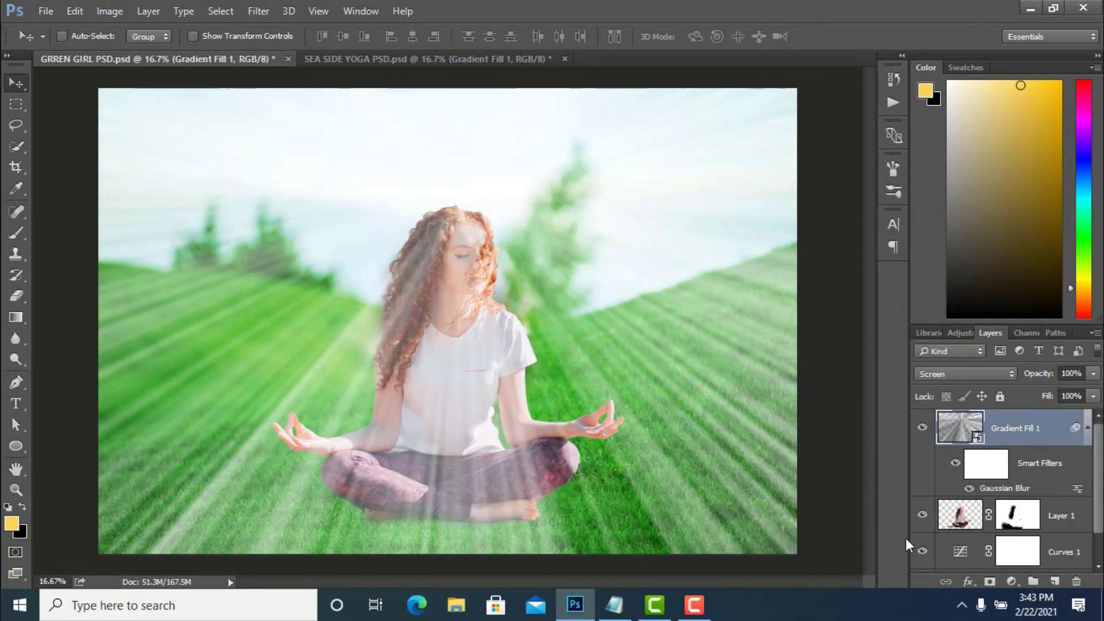
# Step: Add a Hue/Saturation layer clipped to the rays, colorized with Hue 36 and Saturation 25
pyautogui.click(1011, 580)
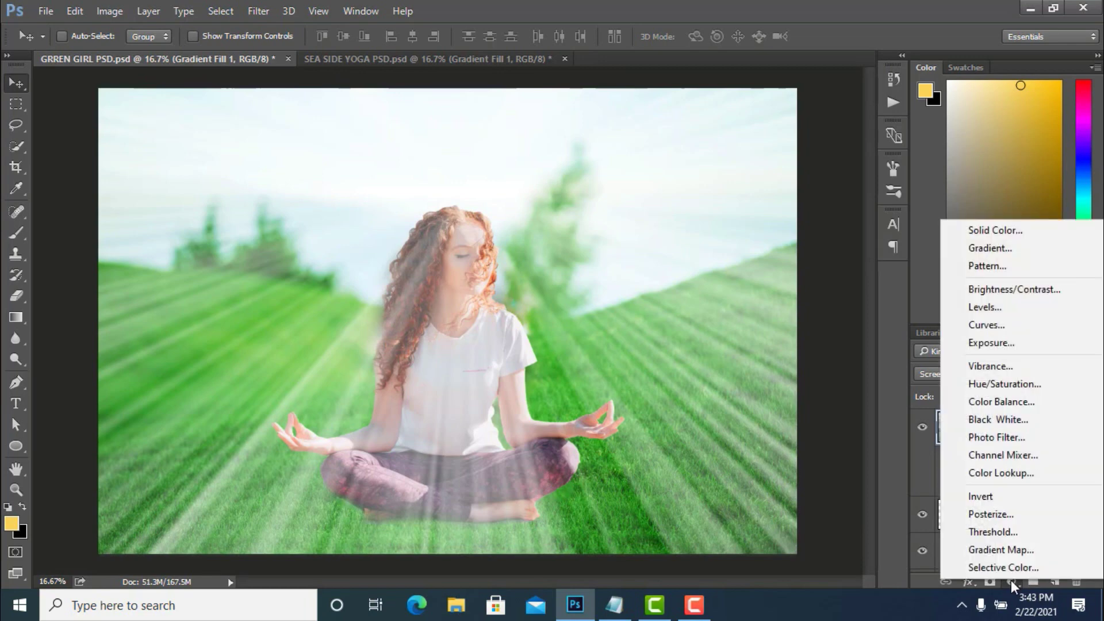
pyautogui.click(1006, 385)
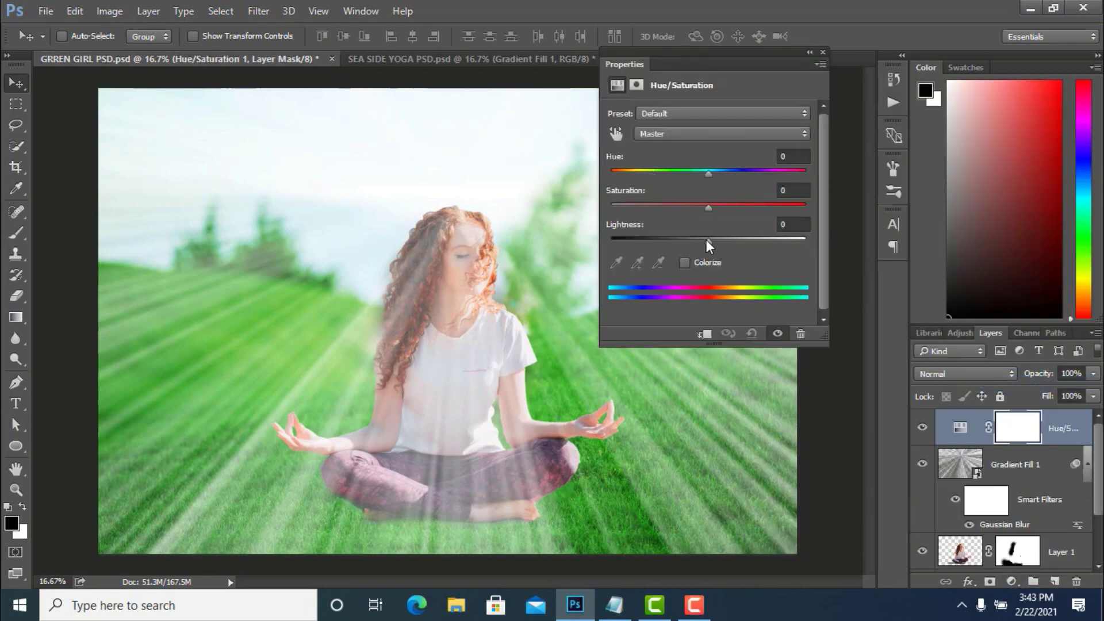
pyautogui.click(707, 333)
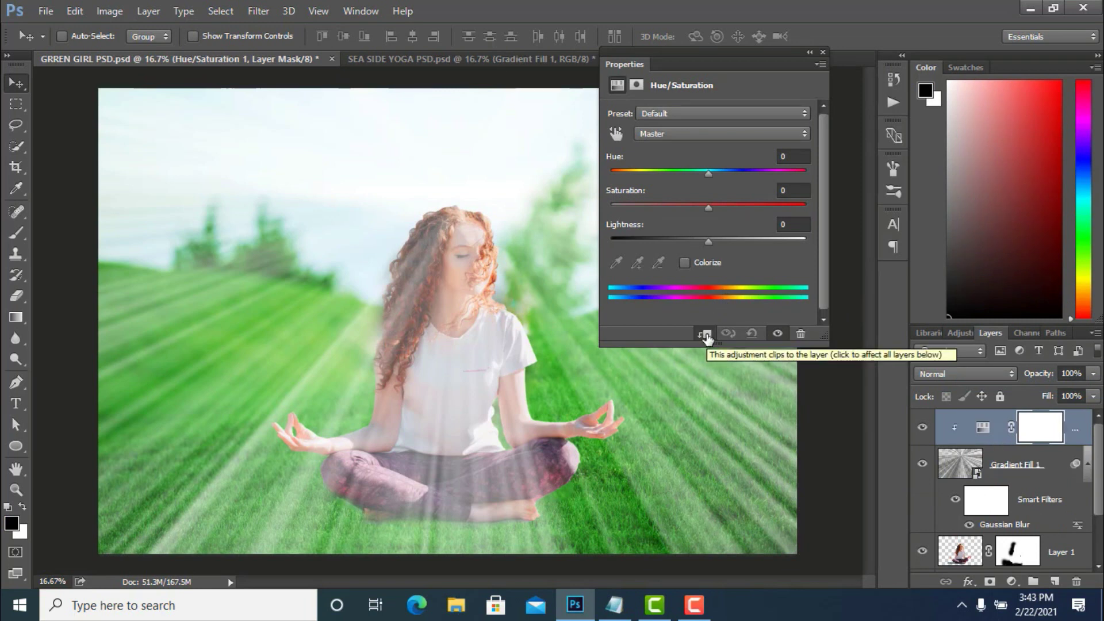
pyautogui.click(685, 263)
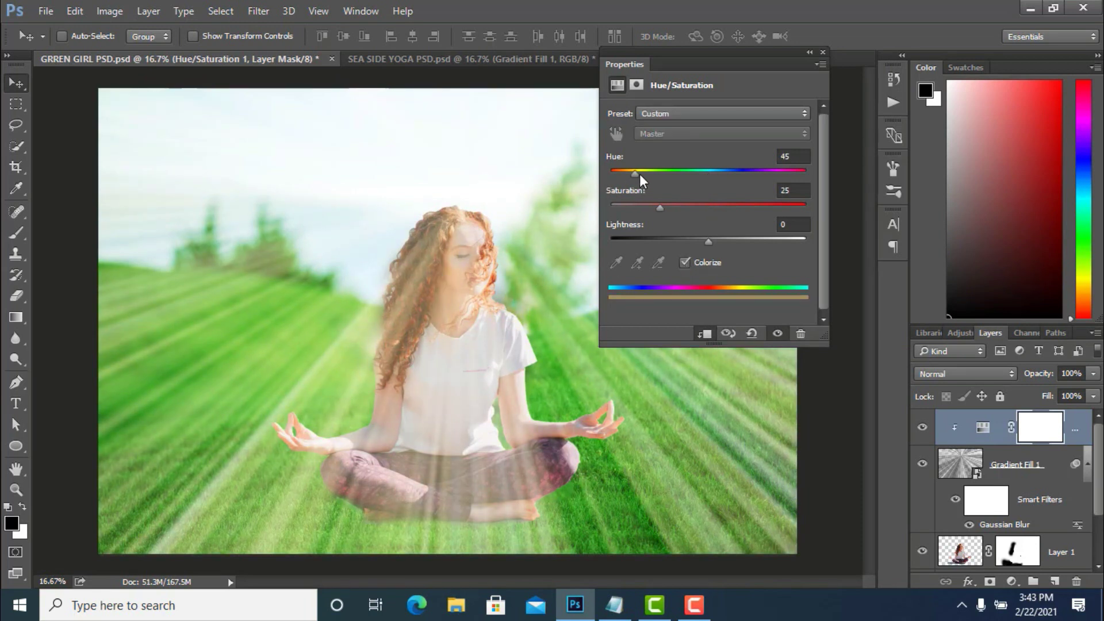
pyautogui.moveTo(636, 171); pyautogui.dragTo(628, 171)
pyautogui.click(821, 51)
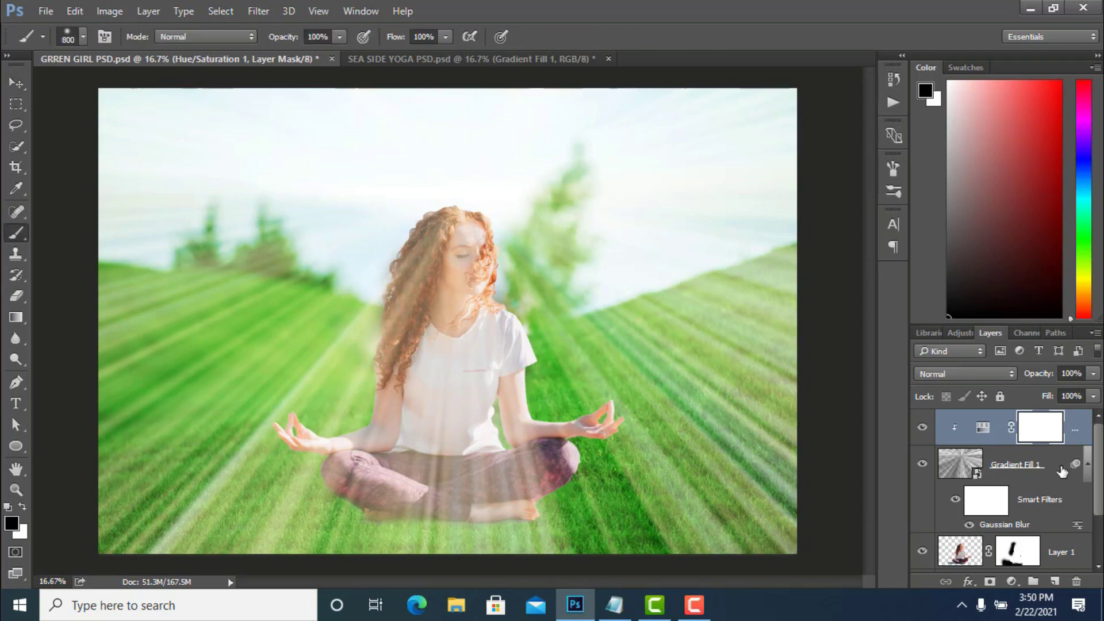
# Step: Add a white layer mask to Gradient Fill 1 and set the brush flow to 31%
pyautogui.click(1015, 466)
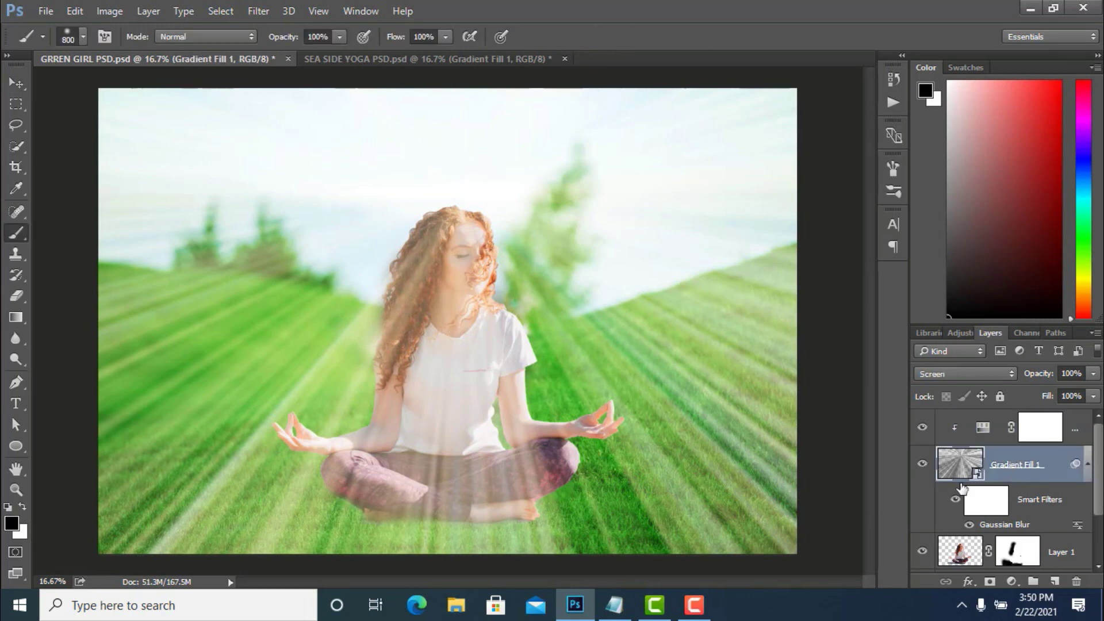
pyautogui.click(989, 582)
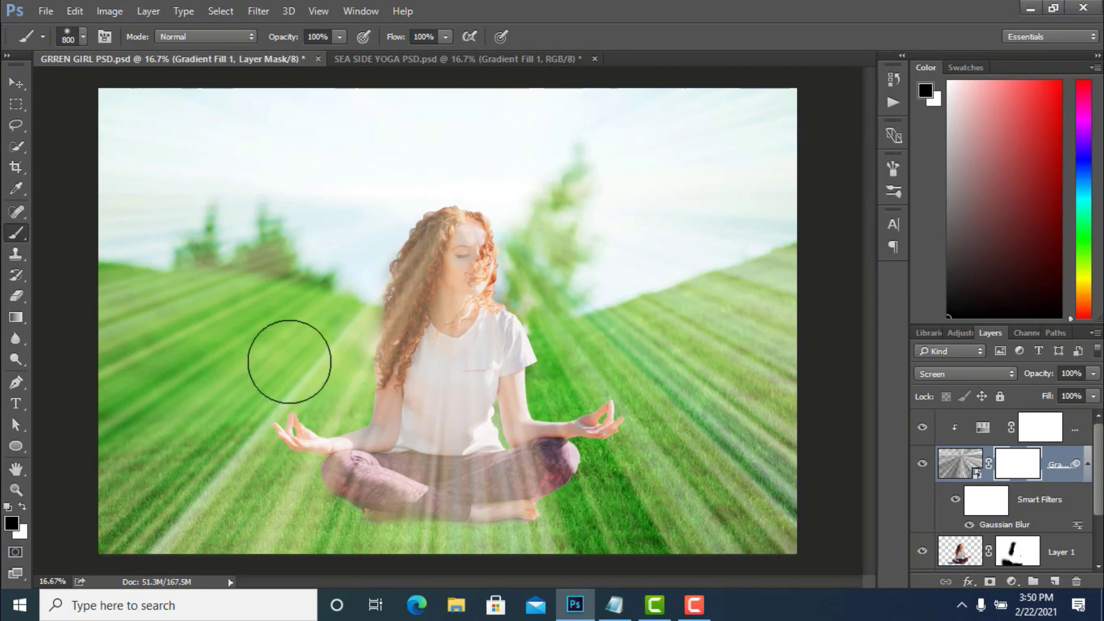
pyautogui.click(445, 37)
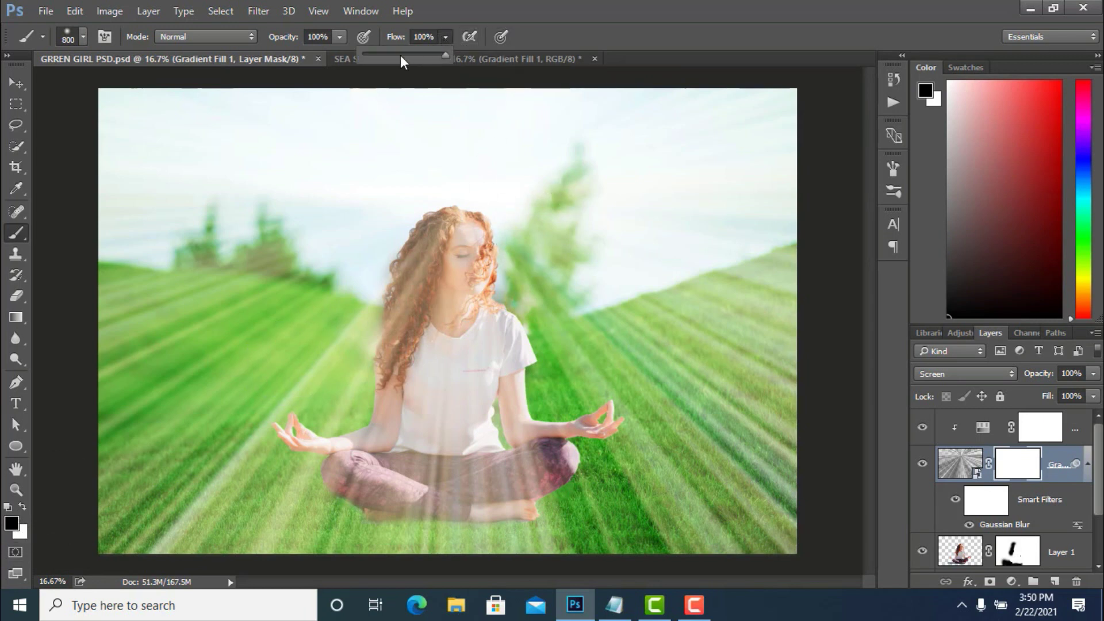
pyautogui.moveTo(401, 56); pyautogui.dragTo(389, 54)
# Step: Paint the rays off the girl's face and hair, then toggle the ray layers to compare
pyautogui.moveTo(419, 274)
pyautogui.mouseDown()
pyautogui.moveTo(456, 246)
pyautogui.moveTo(468, 321)
pyautogui.moveTo(467, 250)
pyautogui.moveTo(447, 316)
pyautogui.moveTo(492, 350)
pyautogui.moveTo(453, 290)
pyautogui.moveTo(439, 345)
pyautogui.moveTo(451, 251)
pyautogui.moveTo(463, 333)
pyautogui.moveTo(493, 365)
pyautogui.moveTo(446, 253)
pyautogui.moveTo(452, 264)
pyautogui.mouseUp()
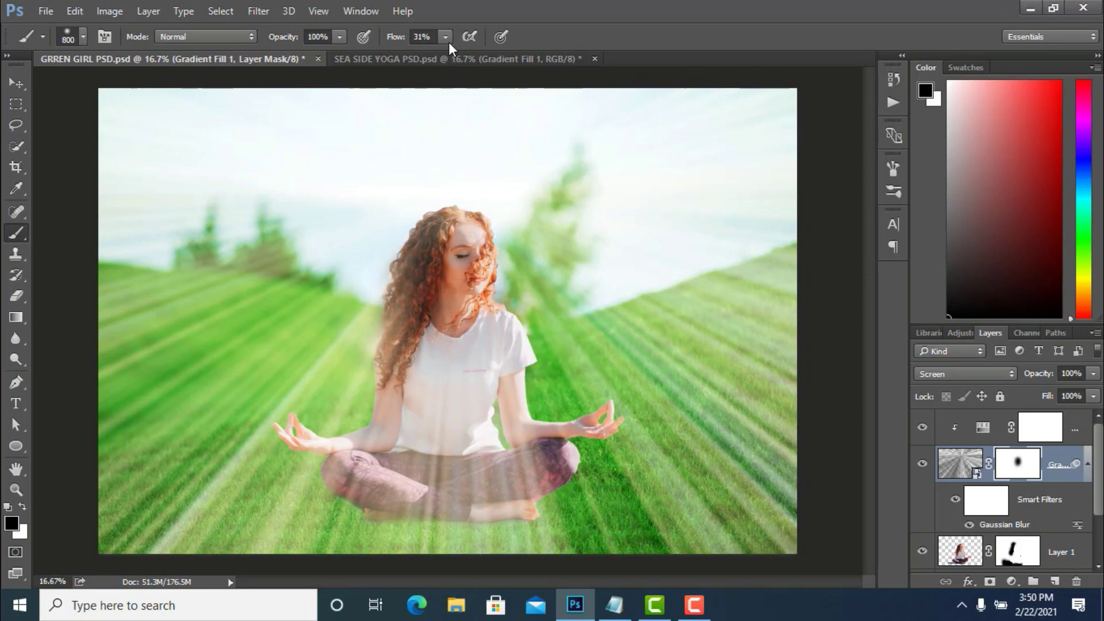
pyautogui.moveTo(477, 258)
pyautogui.mouseDown()
pyautogui.moveTo(469, 345)
pyautogui.moveTo(430, 298)
pyautogui.mouseUp()
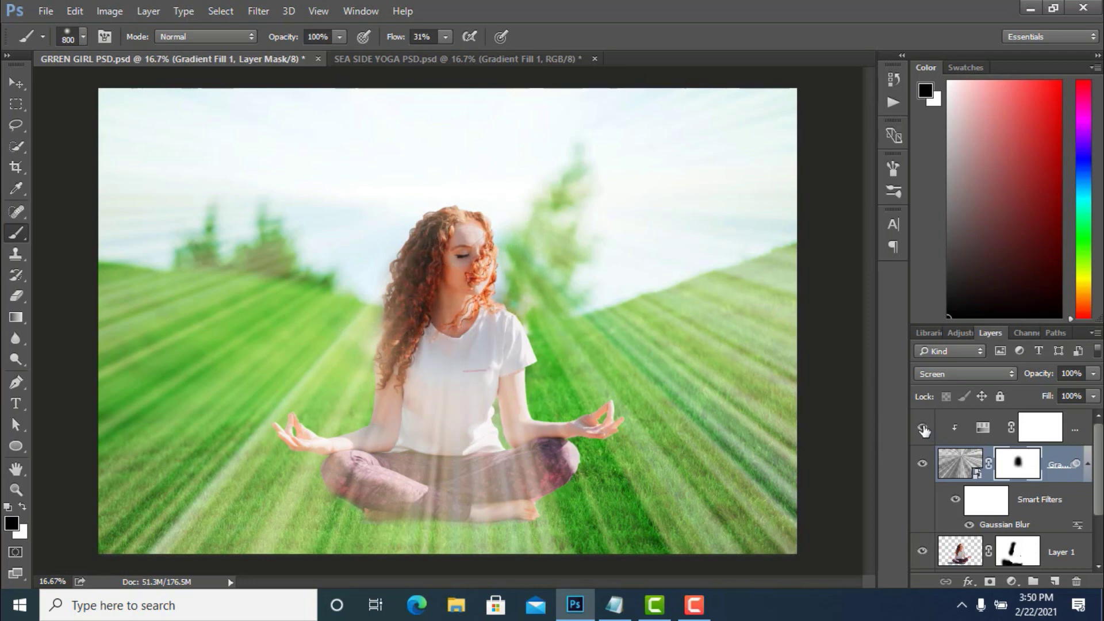
pyautogui.moveTo(923, 429); pyautogui.dragTo(921, 497)
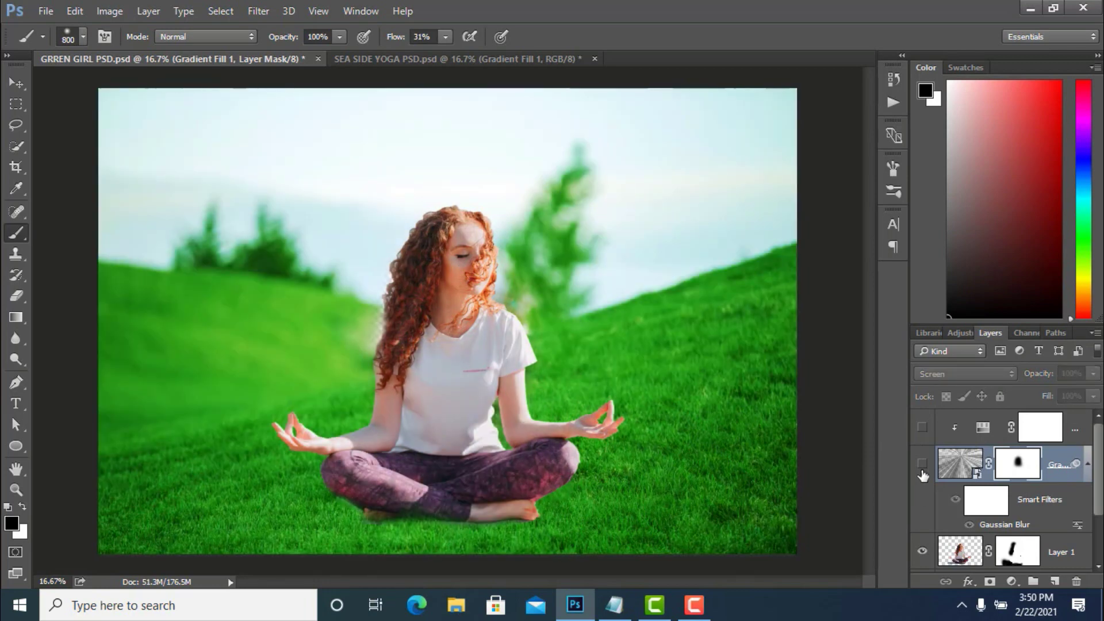
pyautogui.moveTo(923, 475); pyautogui.dragTo(923, 429)
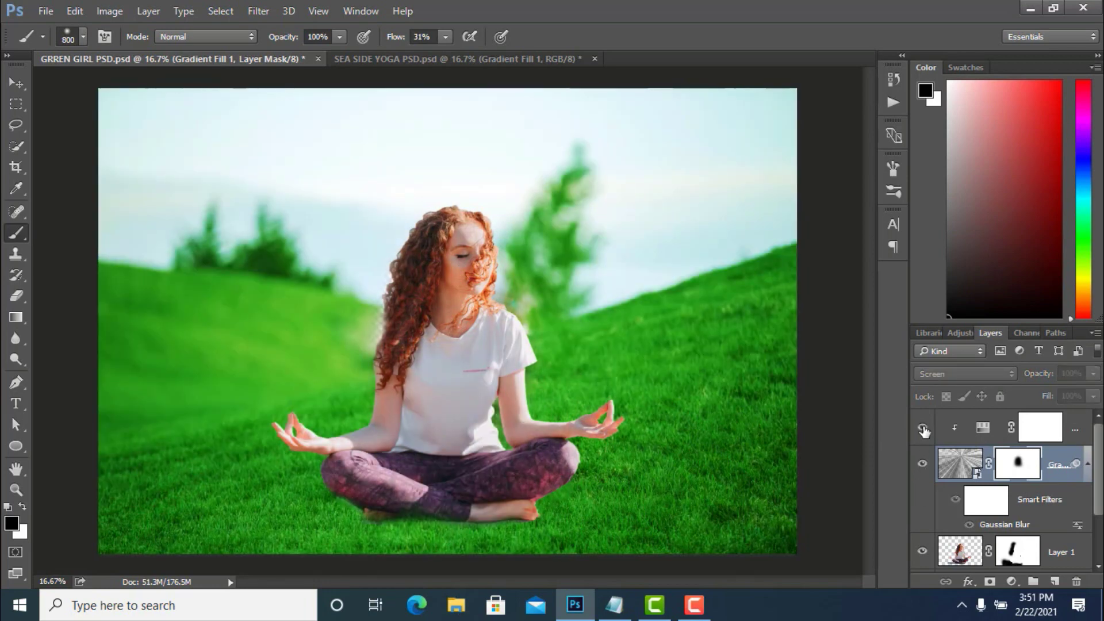